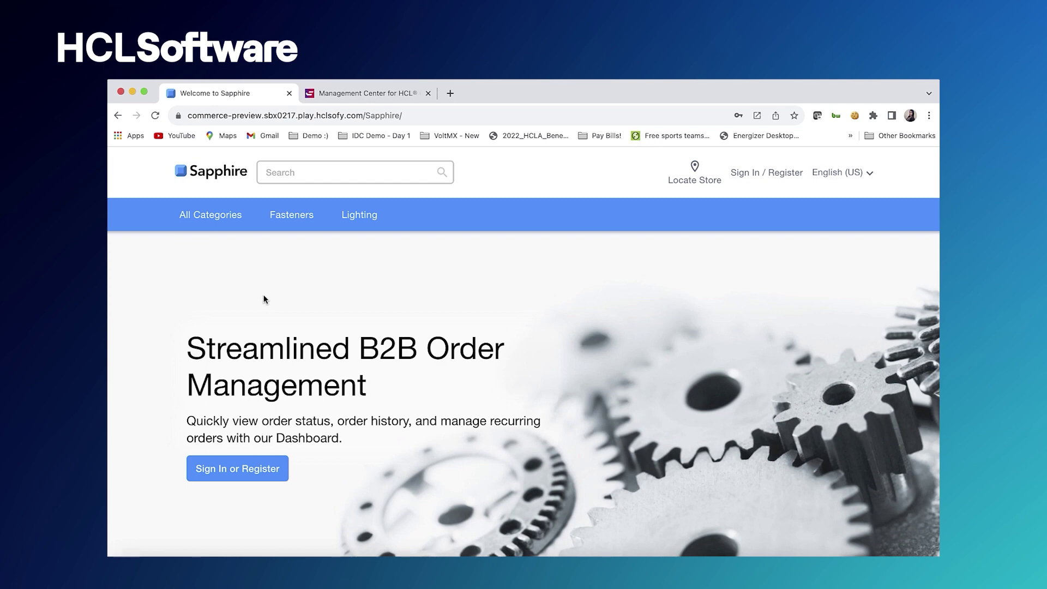
# Look over the All Categories, Fasteners and Lighting menus that guests see in the storefront
pyautogui.moveTo(179, 216)
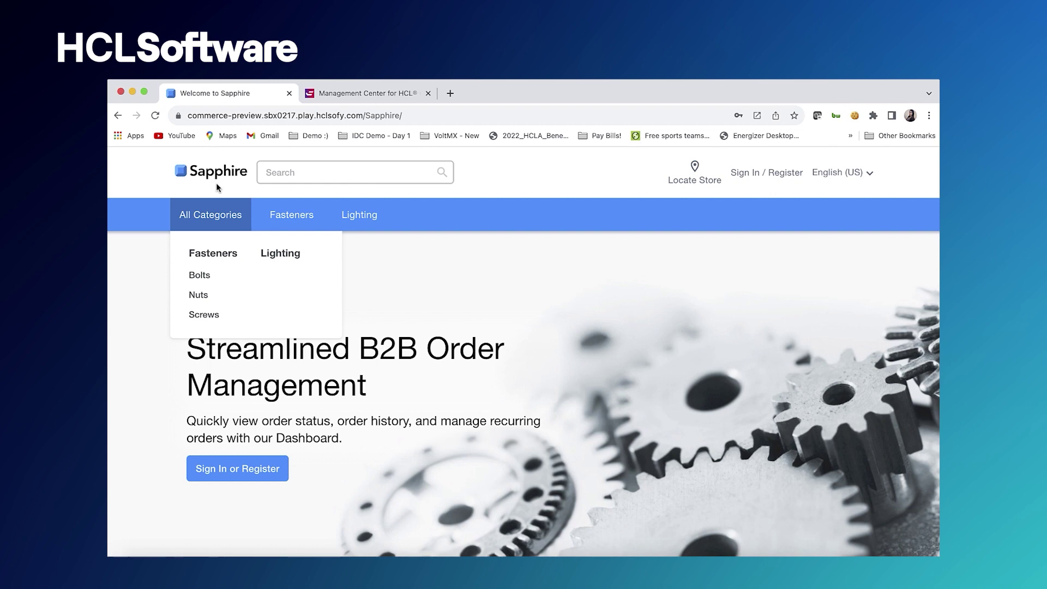
pyautogui.moveTo(289, 217)
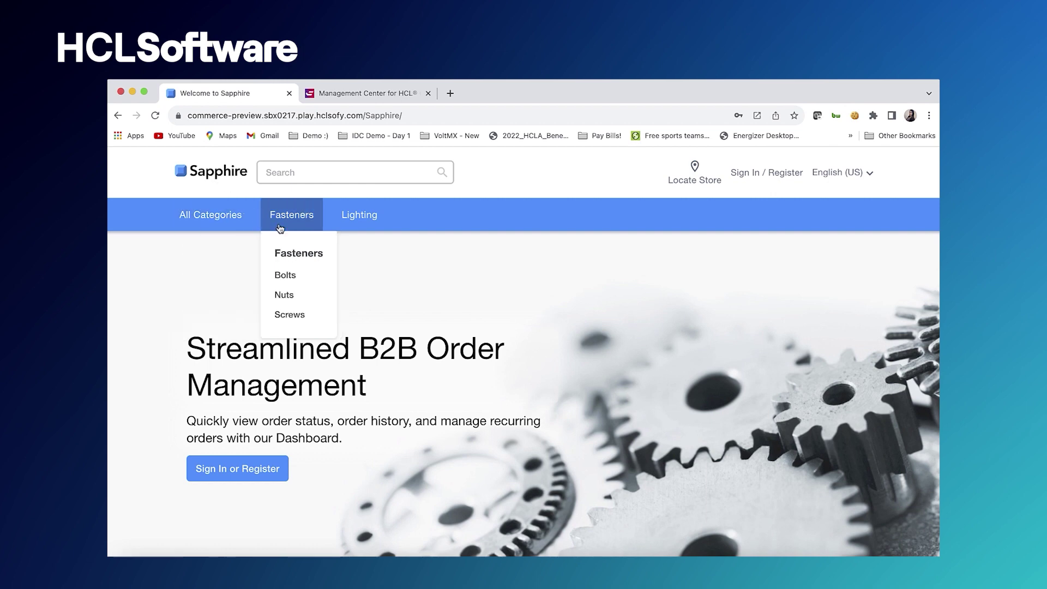
pyautogui.moveTo(362, 223)
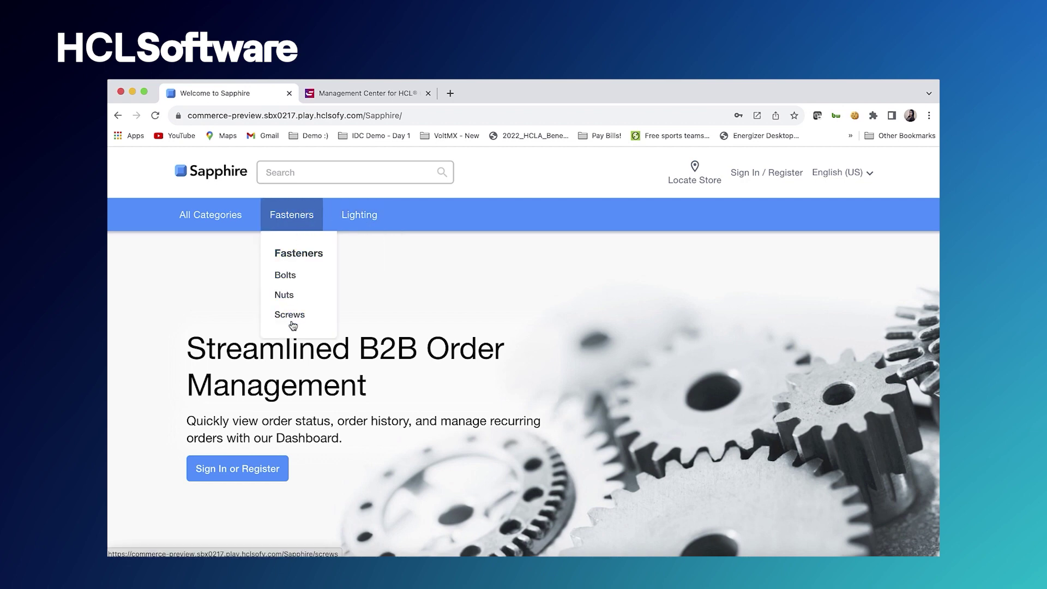
# Open the Bolts category page and scroll down to its products
pyautogui.click(294, 277)
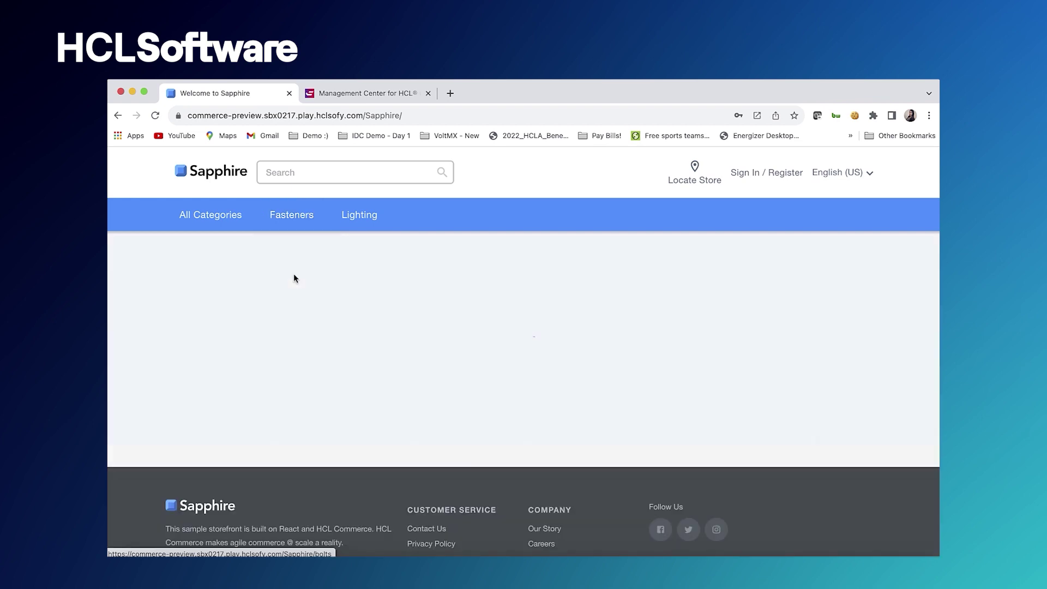
pyautogui.scroll(-1, 419, 316)
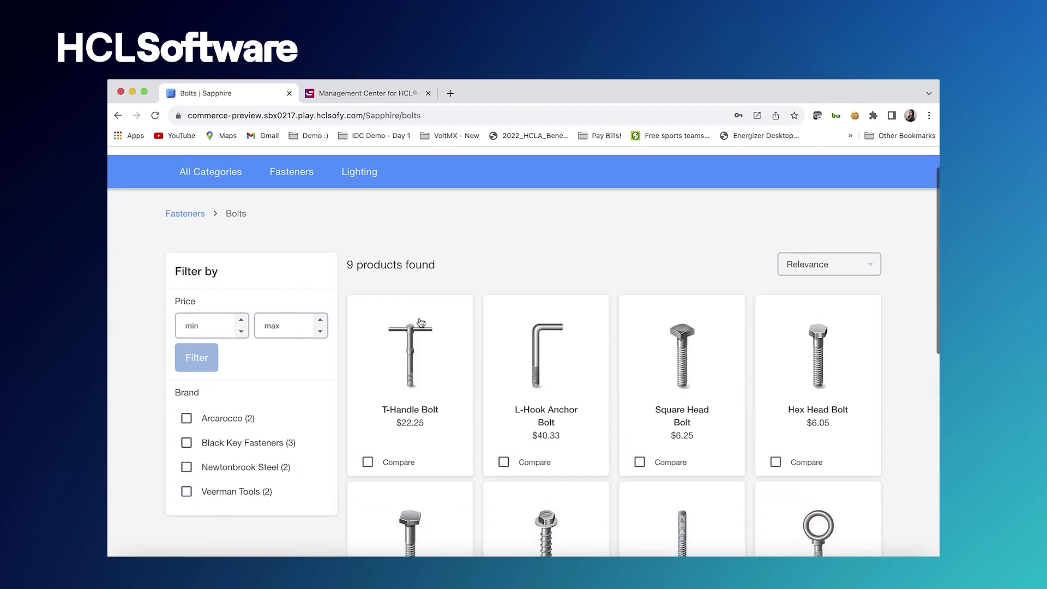
pyautogui.scroll(-3, 420, 322)
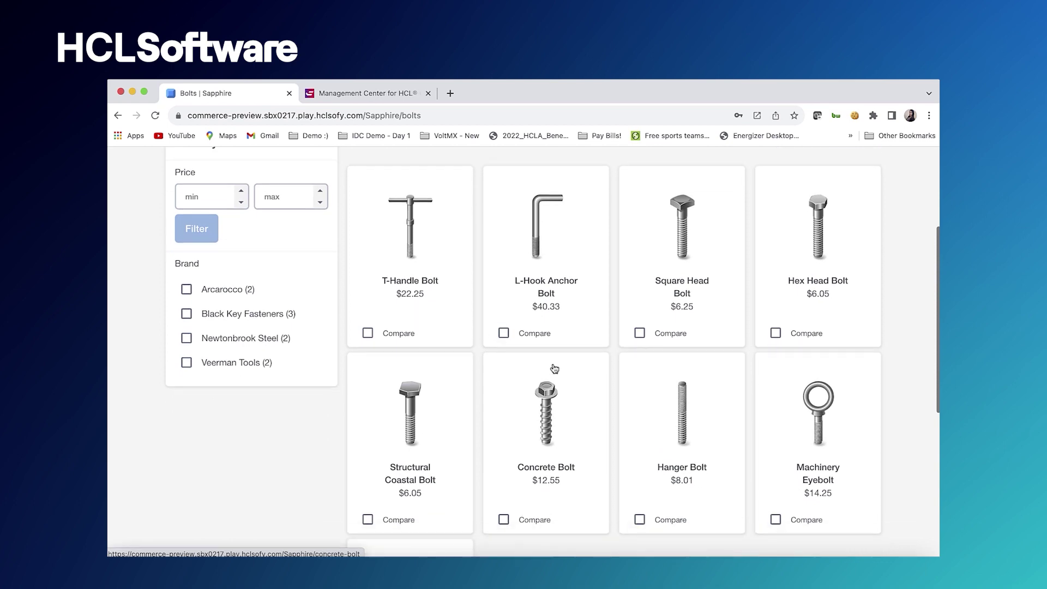
# Open Machinery Eyebolt and review its 12 SKUs at the $14.25 guest price
pyautogui.click(800, 421)
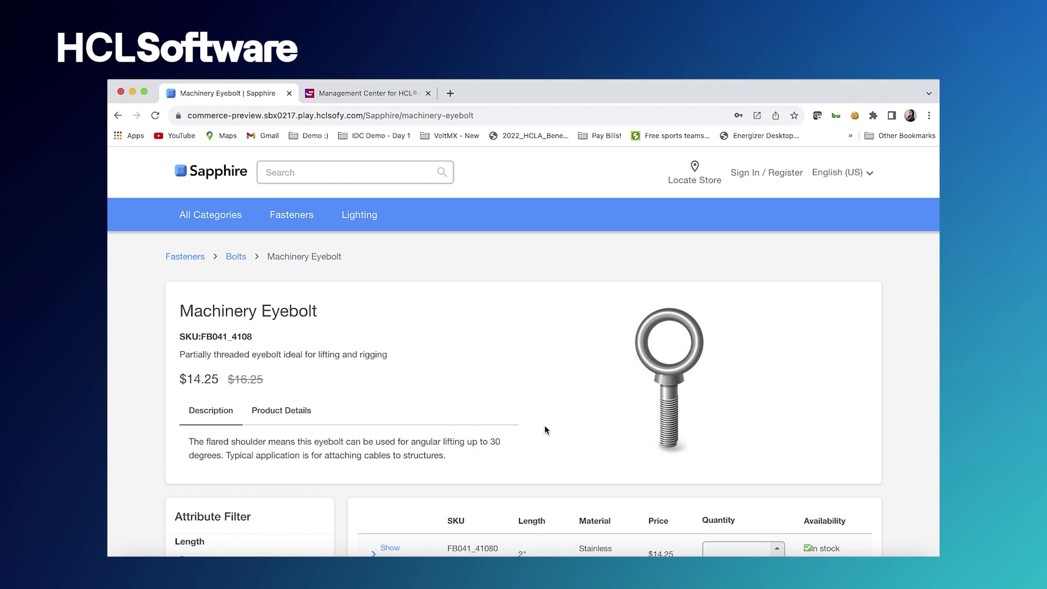
pyautogui.scroll(-2, 544, 424)
pyautogui.scroll(-2, 752, 450)
pyautogui.scroll(-3, 754, 508)
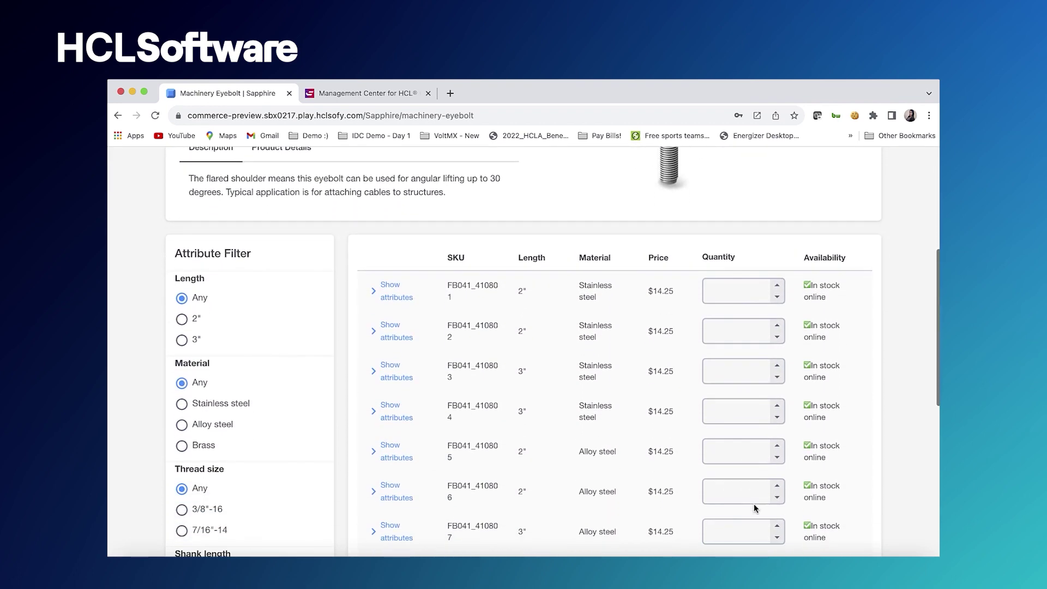
pyautogui.scroll(-4, 754, 507)
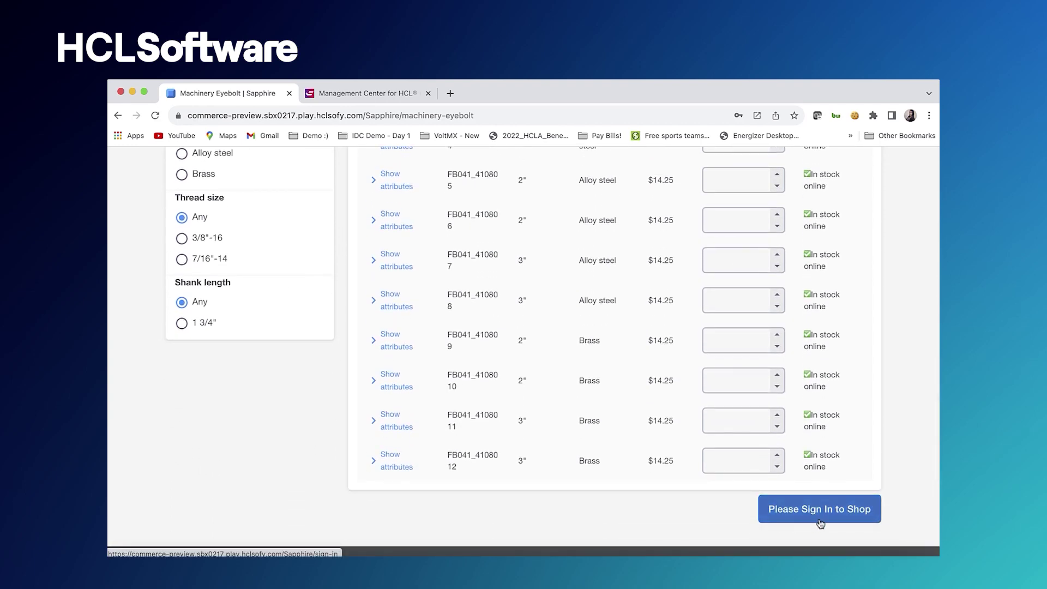
# Sign in as the buyer with the saved credentials and check the Fasteners menu
pyautogui.click(820, 522)
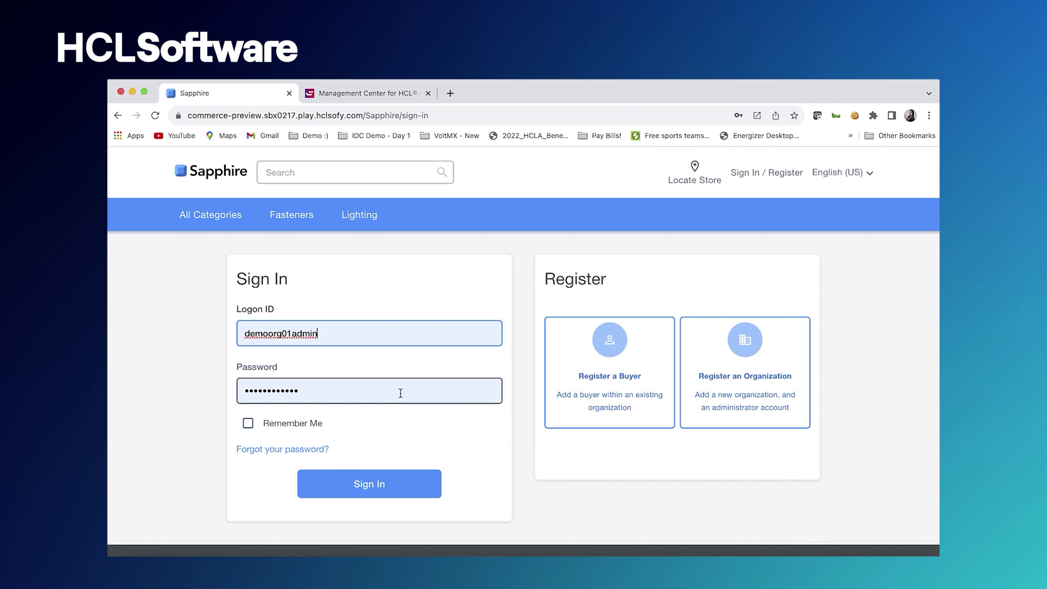
pyautogui.click(376, 484)
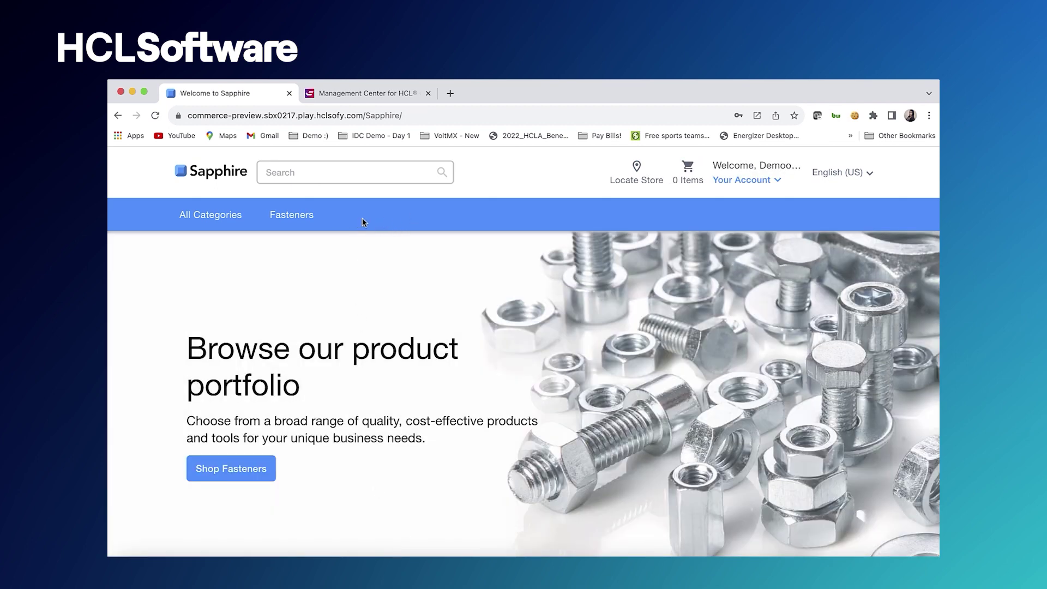
pyautogui.moveTo(308, 222)
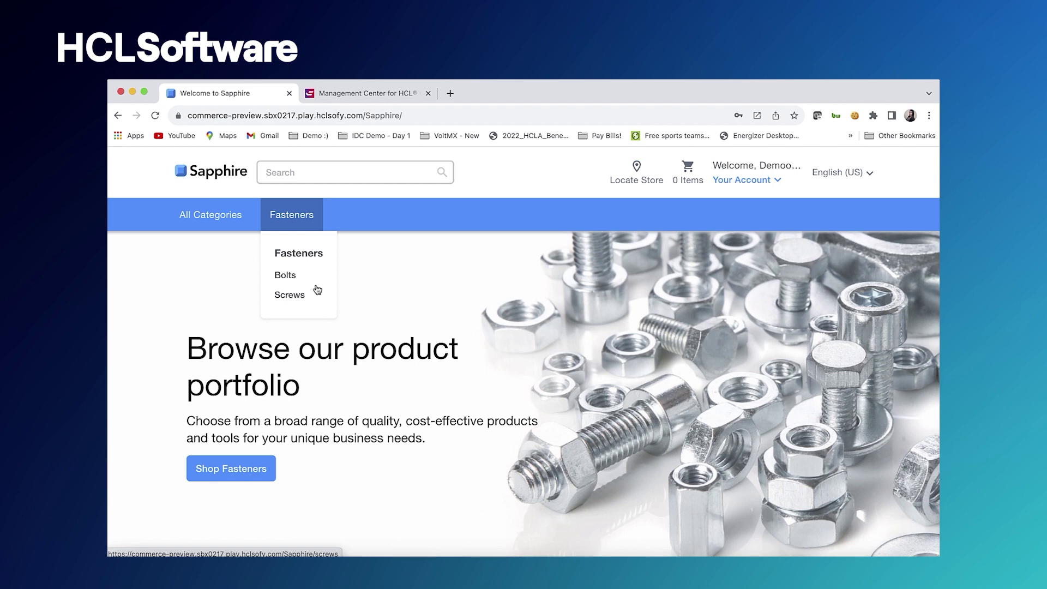
# Open Bolts > Machinery Eyebolt to see the $12.77 buyer price on its SKUs
pyautogui.click(289, 275)
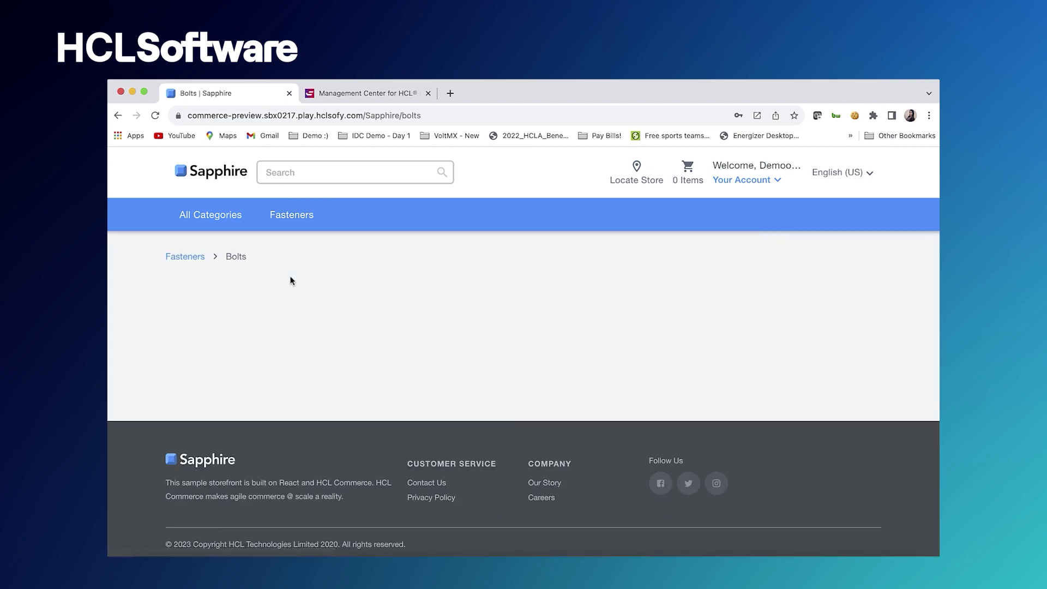
pyautogui.scroll(-4, 544, 360)
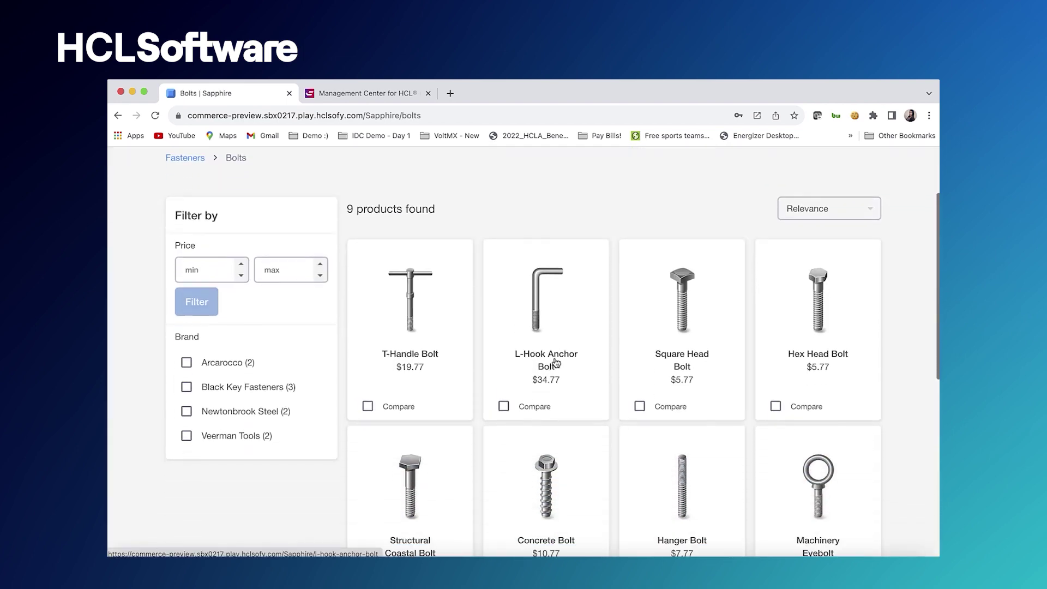
pyautogui.click(827, 416)
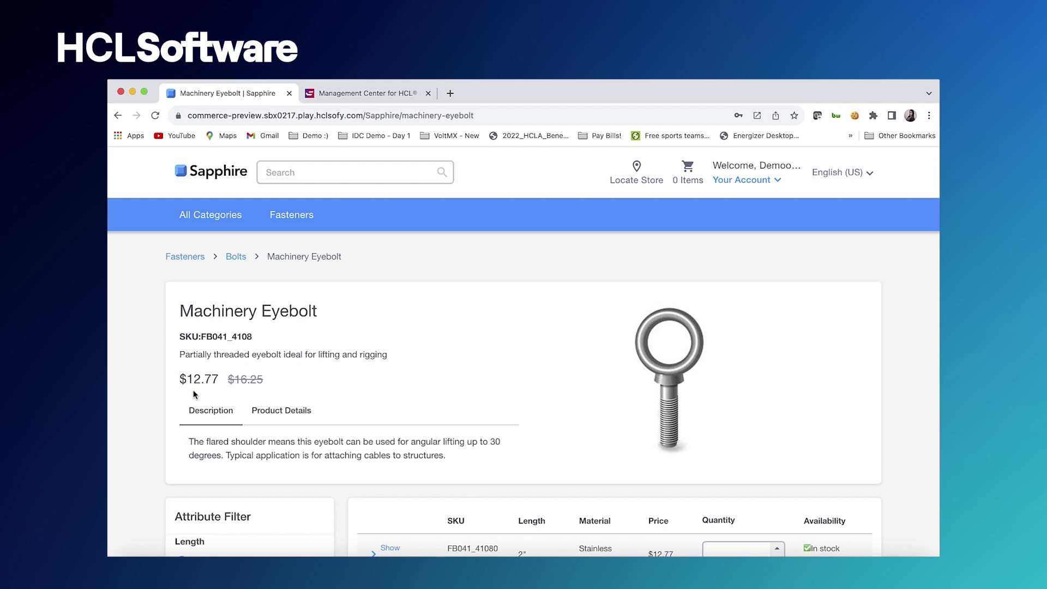
pyautogui.scroll(-3, 572, 431)
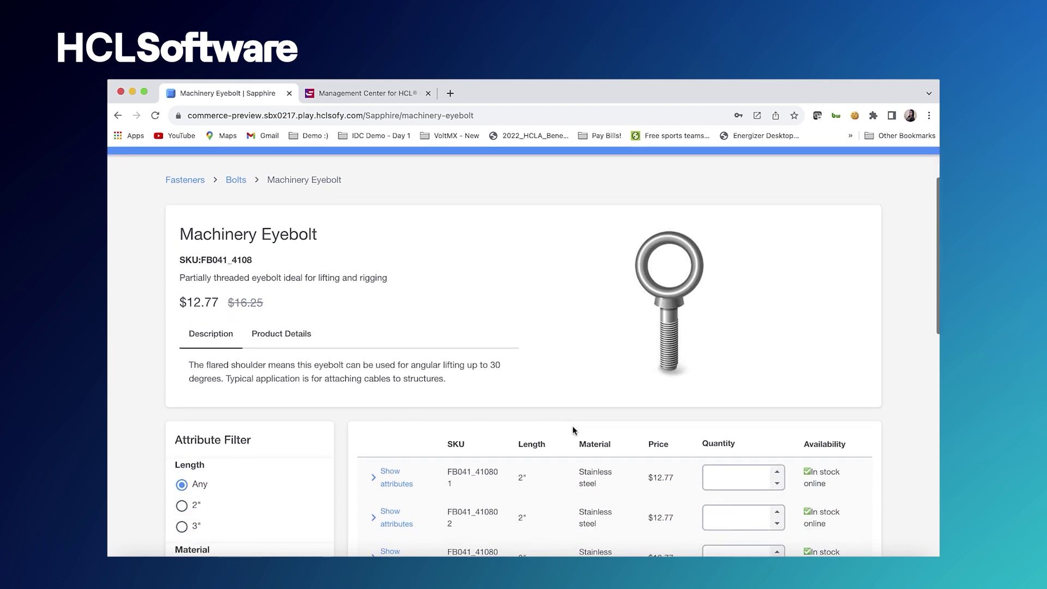
pyautogui.scroll(-1, 573, 430)
# Enter quantities 2 and 3 for the first two SKUs and view available requisition lists
pyautogui.click(718, 441)
pyautogui.write('2')
pyautogui.press('Tab')
pyautogui.write('3')
pyautogui.scroll(-2, 553, 353)
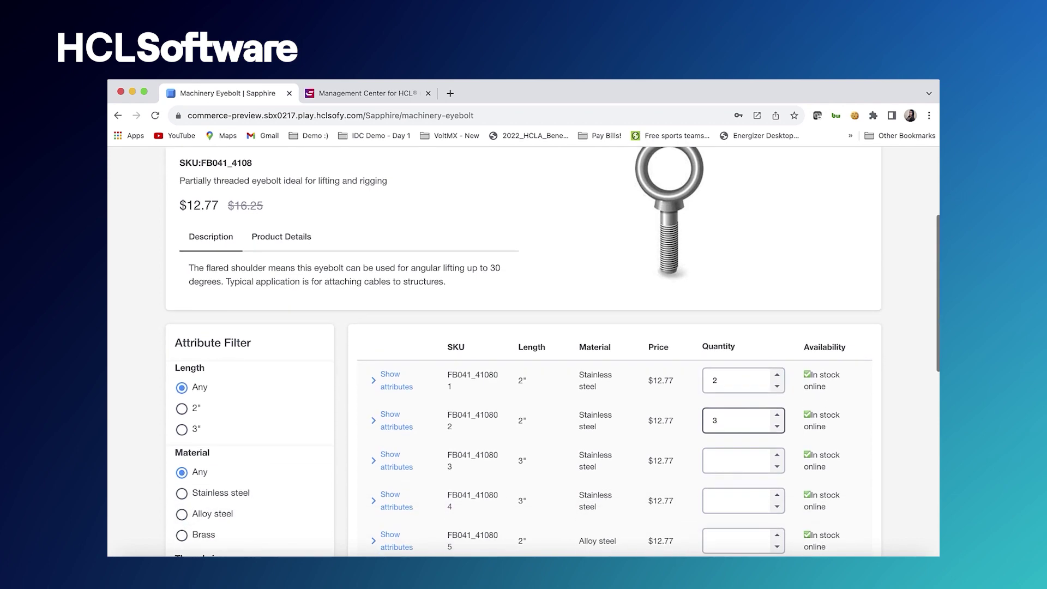
pyautogui.scroll(-5, 553, 352)
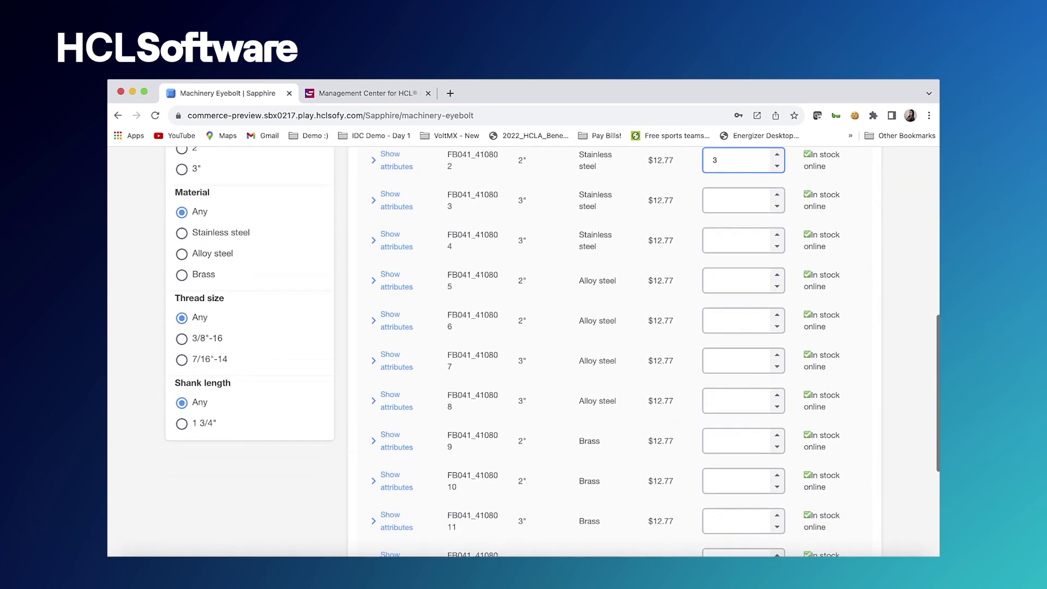
pyautogui.scroll(-3, 552, 352)
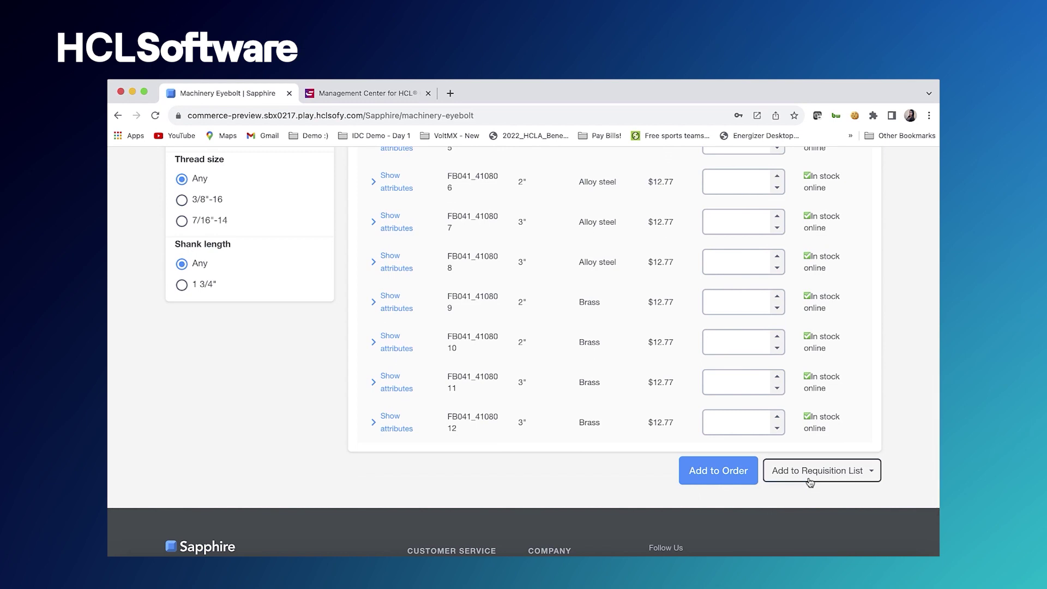
pyautogui.click(809, 479)
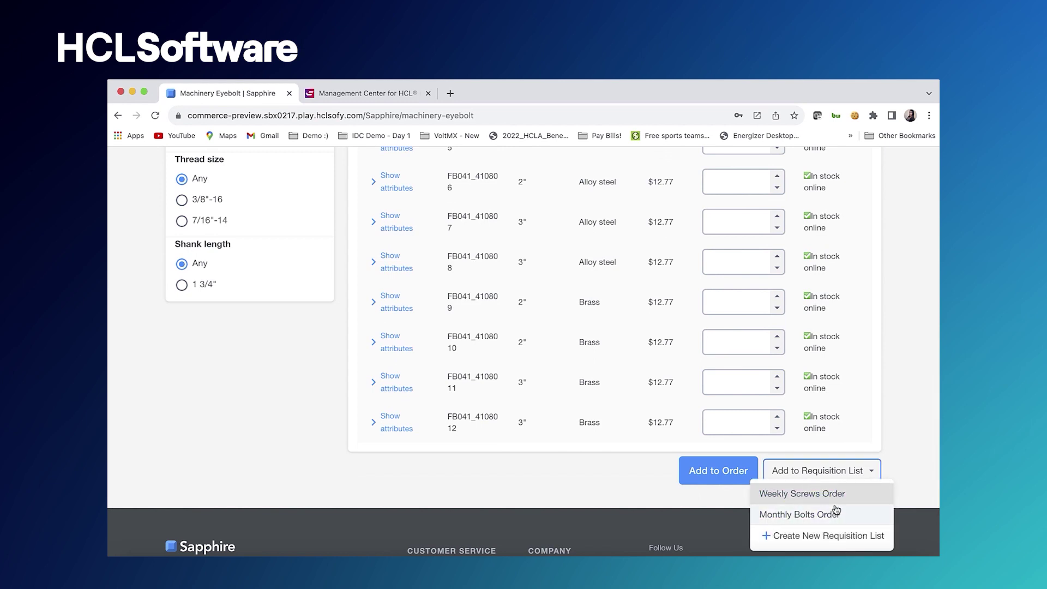
# Open the shared Monthly Bolts Order requisition list and confirm it holds no items
pyautogui.click(837, 536)
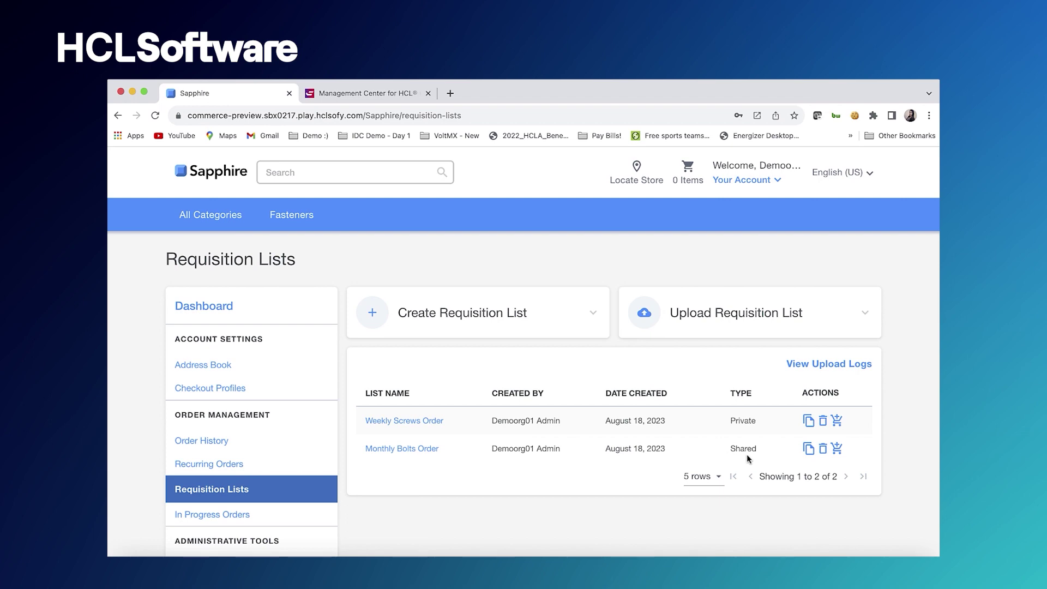
pyautogui.click(416, 450)
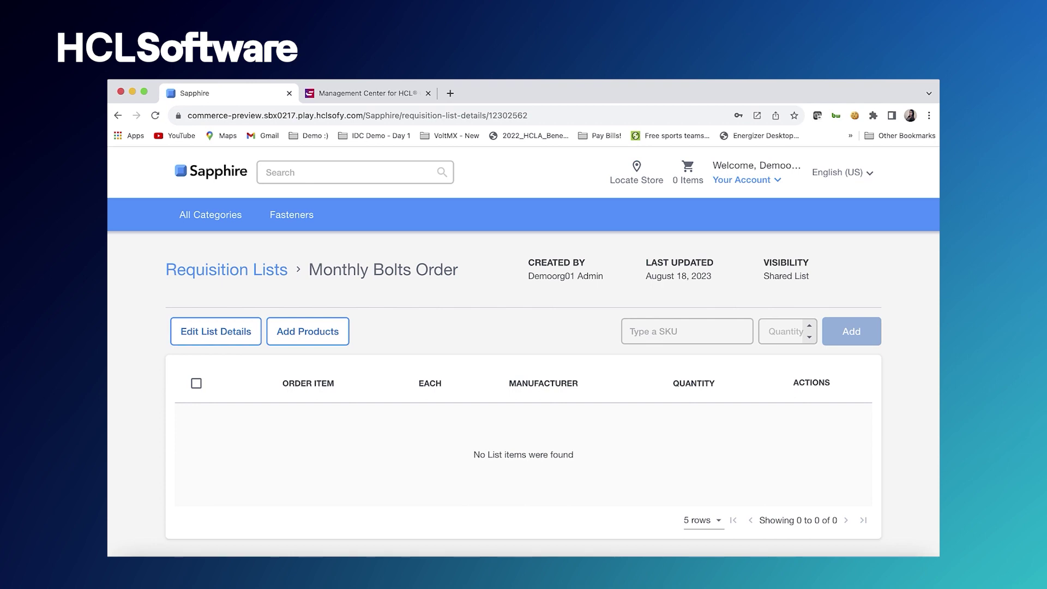
# In Management Center, launch Catalog Filter and Pricing and select the Sapphire store
pyautogui.click(366, 100)
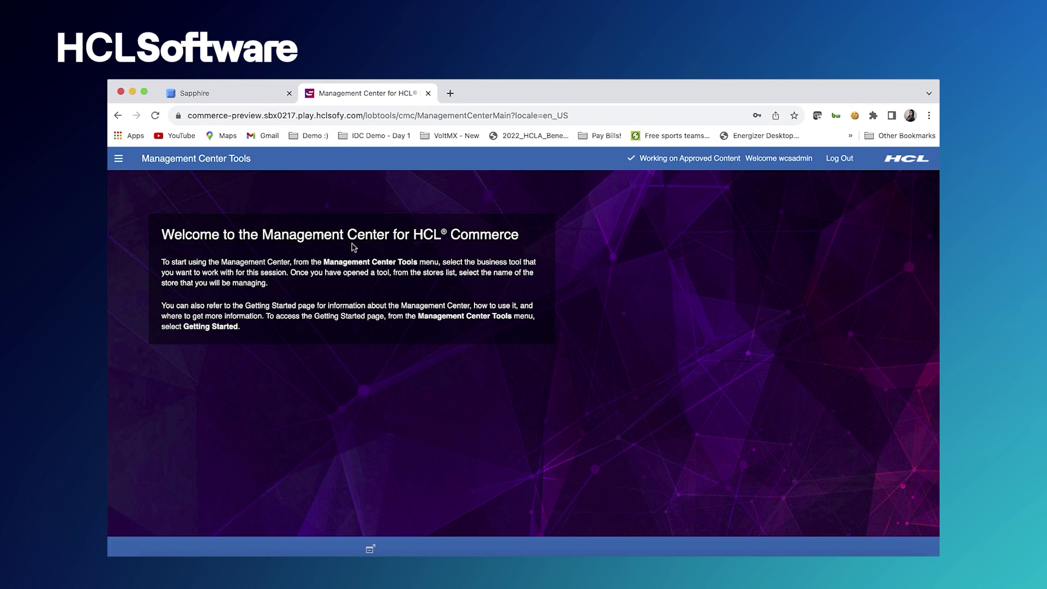
pyautogui.click(118, 163)
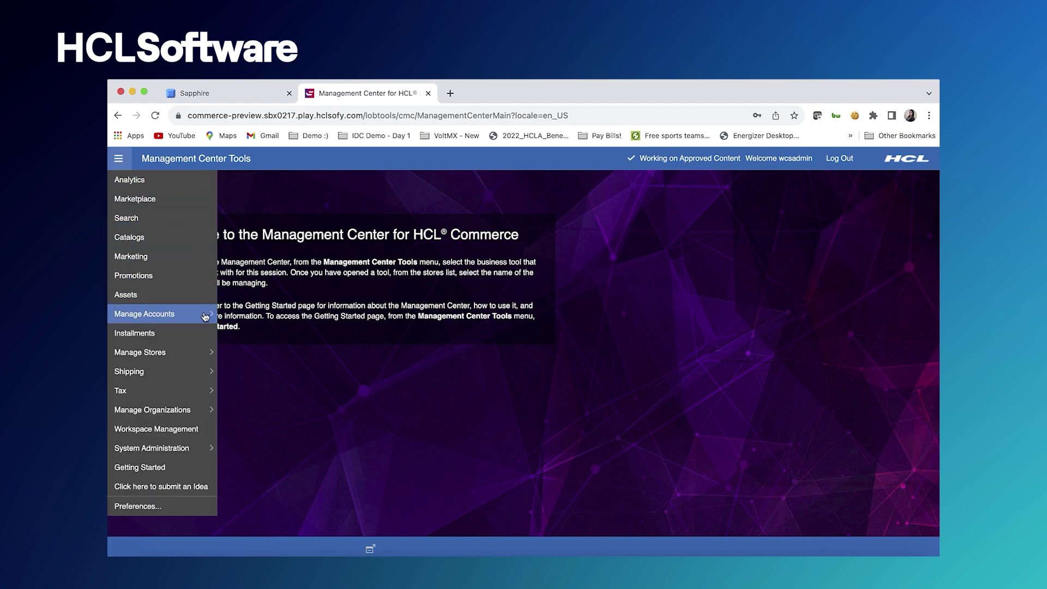
pyautogui.moveTo(204, 315)
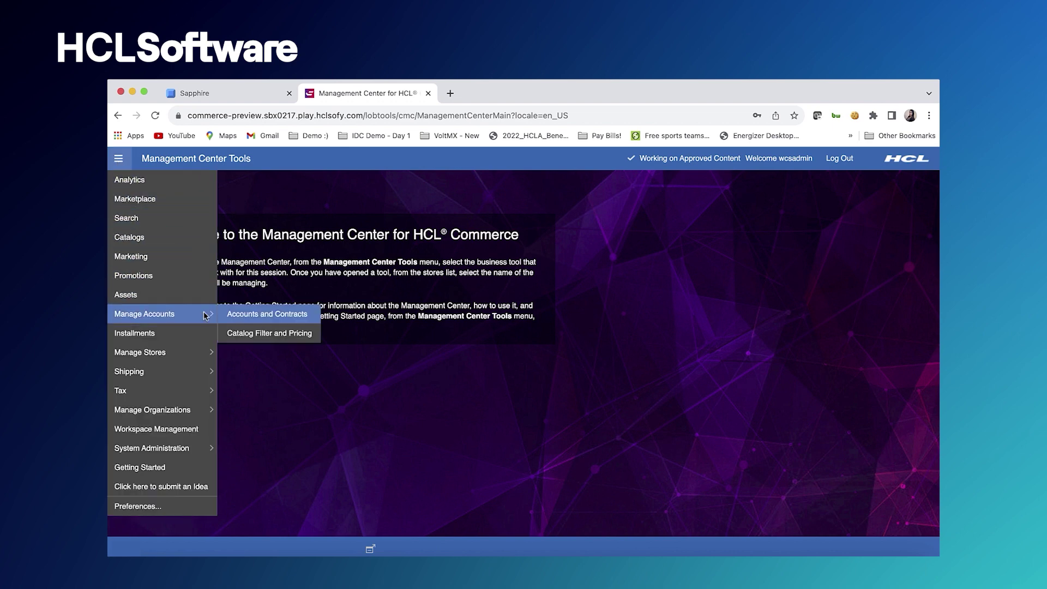
pyautogui.click(287, 339)
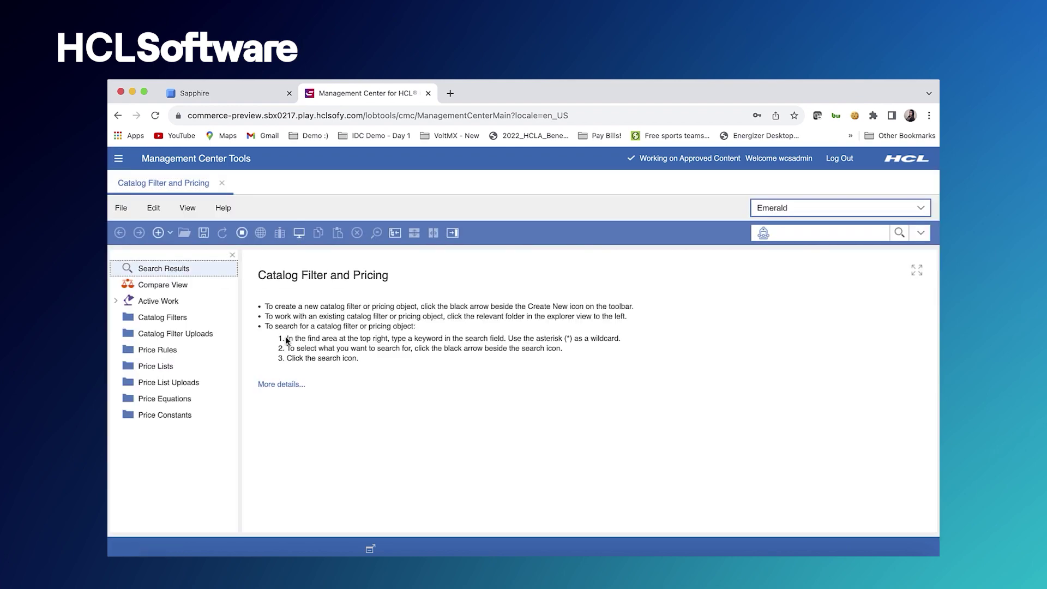
pyautogui.click(778, 209)
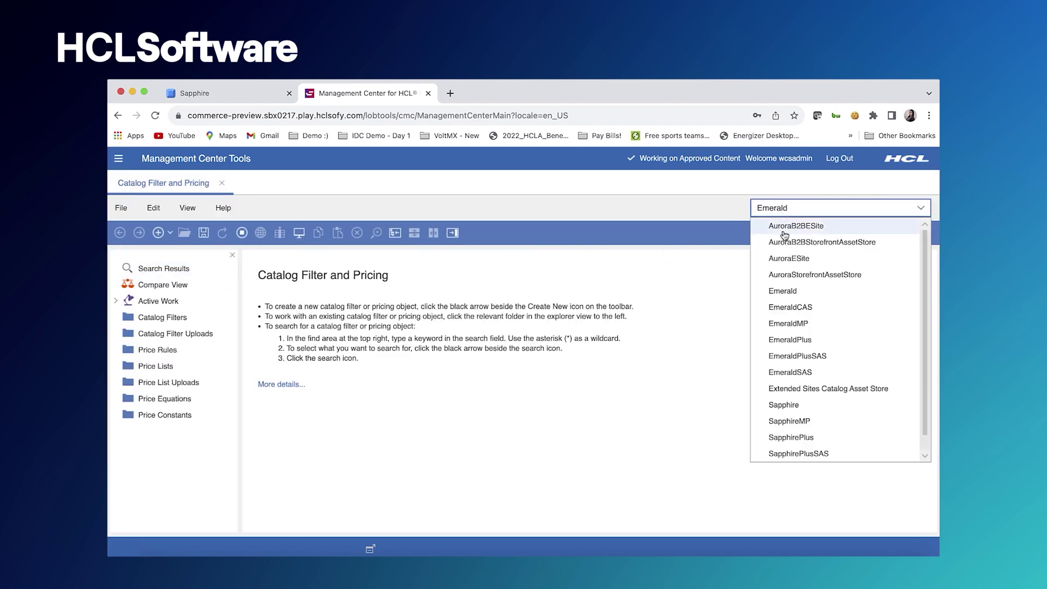
pyautogui.click(803, 406)
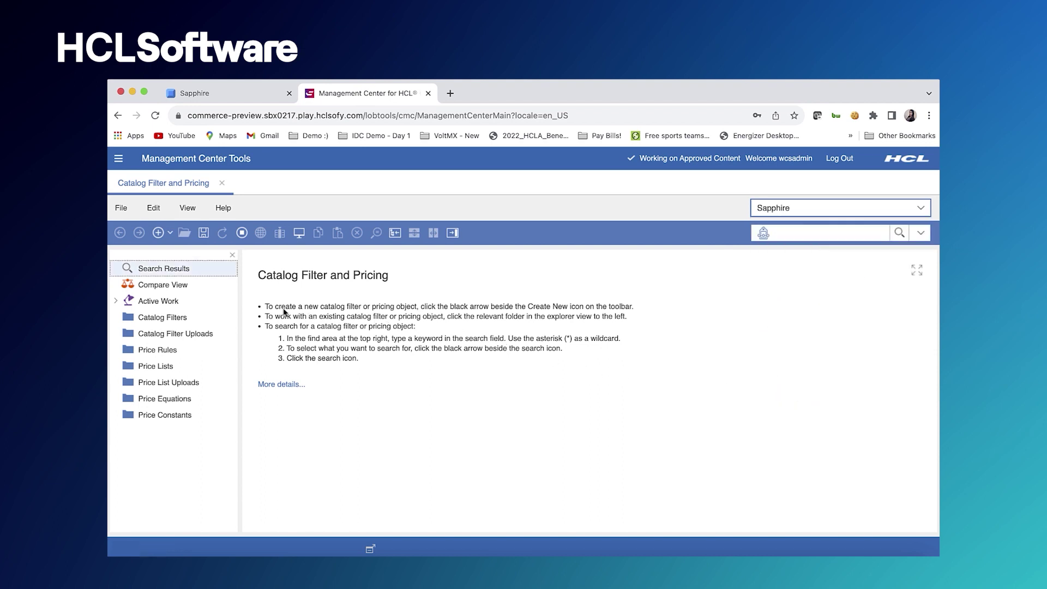
# Open Demoorg01CatalogFilter and exclude the entire catalog at its root
pyautogui.click(208, 317)
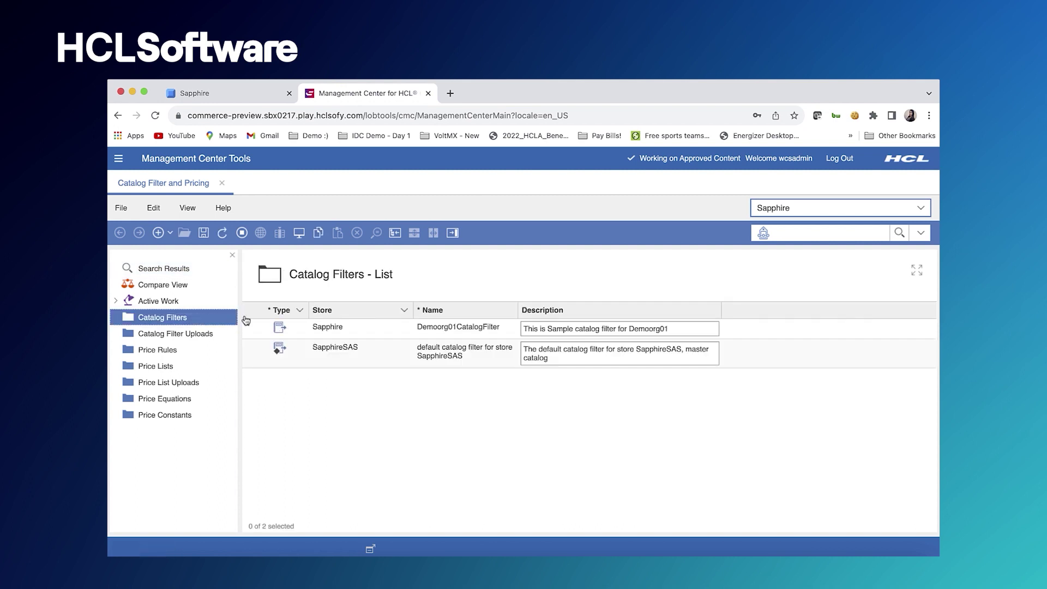
pyautogui.doubleClick(454, 336)
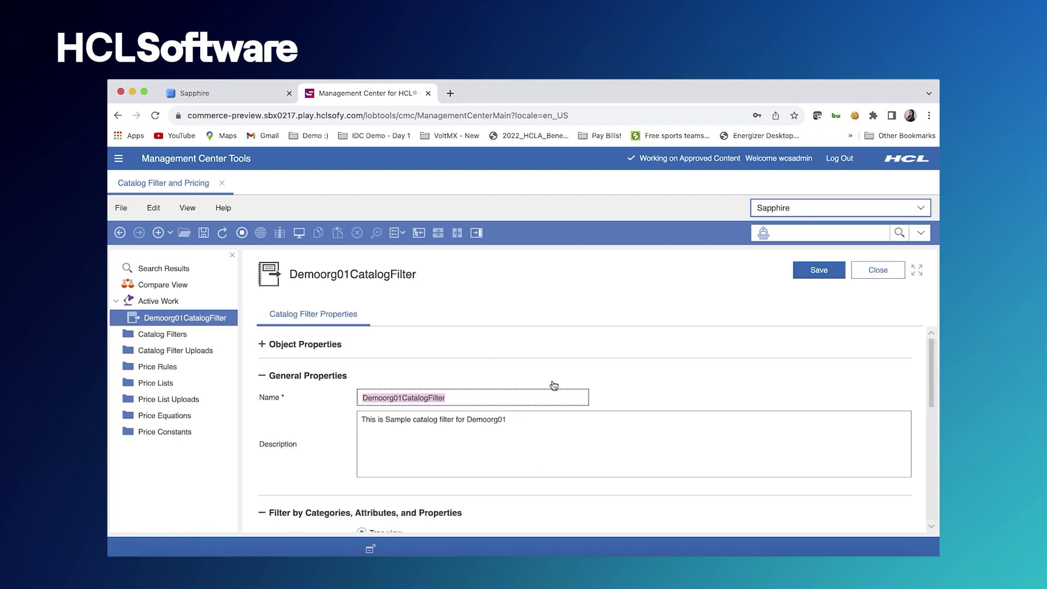
pyautogui.scroll(-2, 333, 469)
pyautogui.scroll(-5, 328, 474)
pyautogui.scroll(-2, 329, 474)
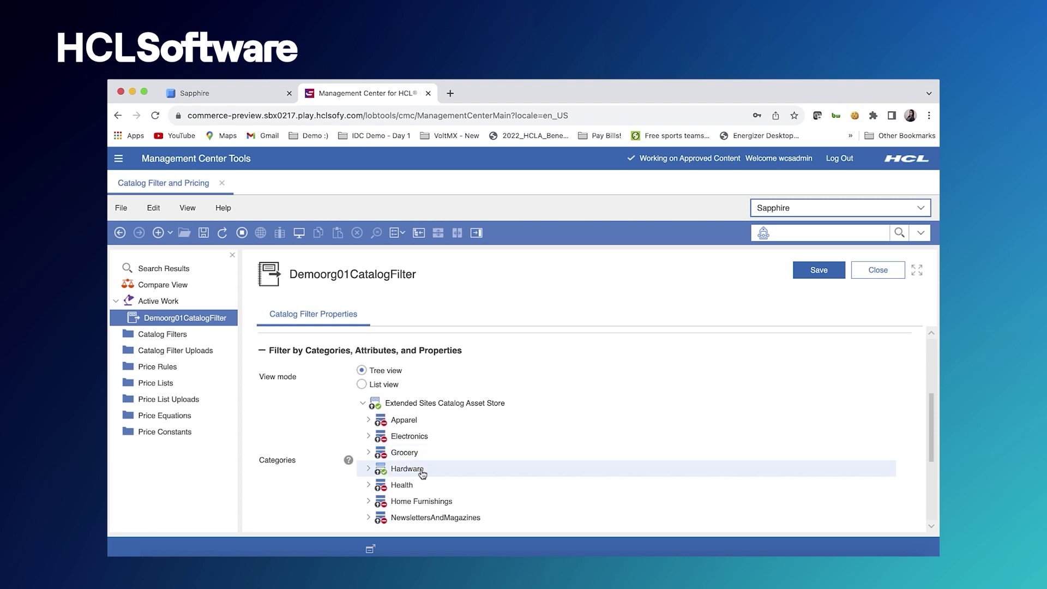
pyautogui.rightClick(484, 404)
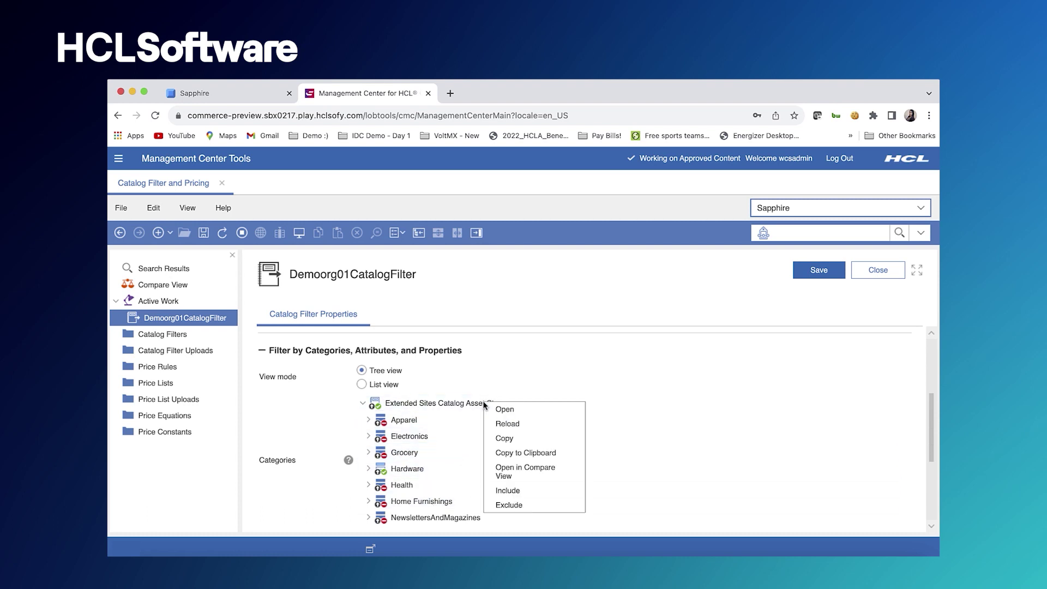
pyautogui.click(521, 506)
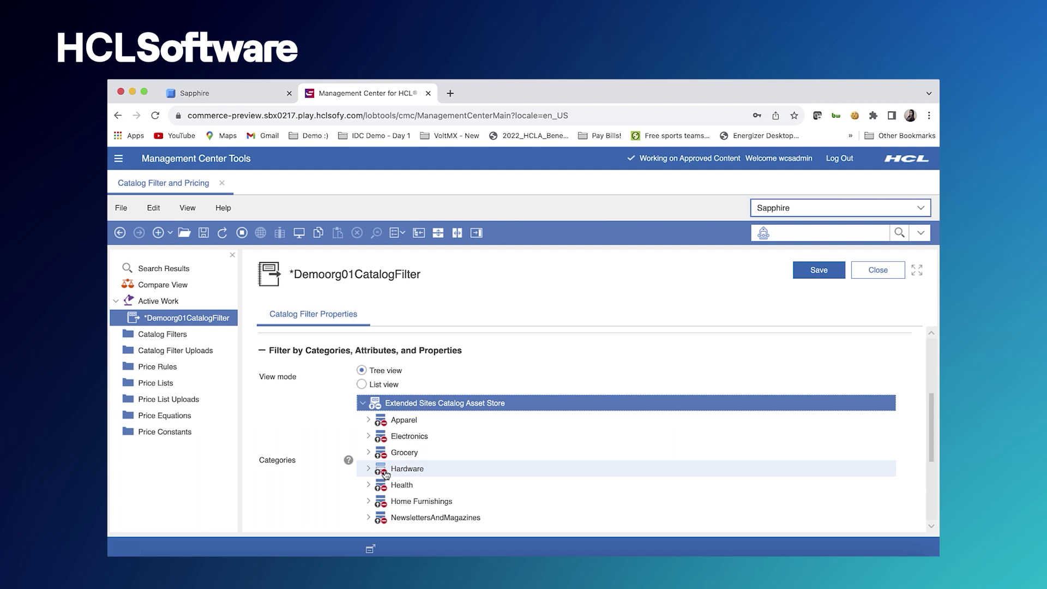
# Include the Fasteners category under Hardware, leaving Nuts excluded
pyautogui.click(368, 471)
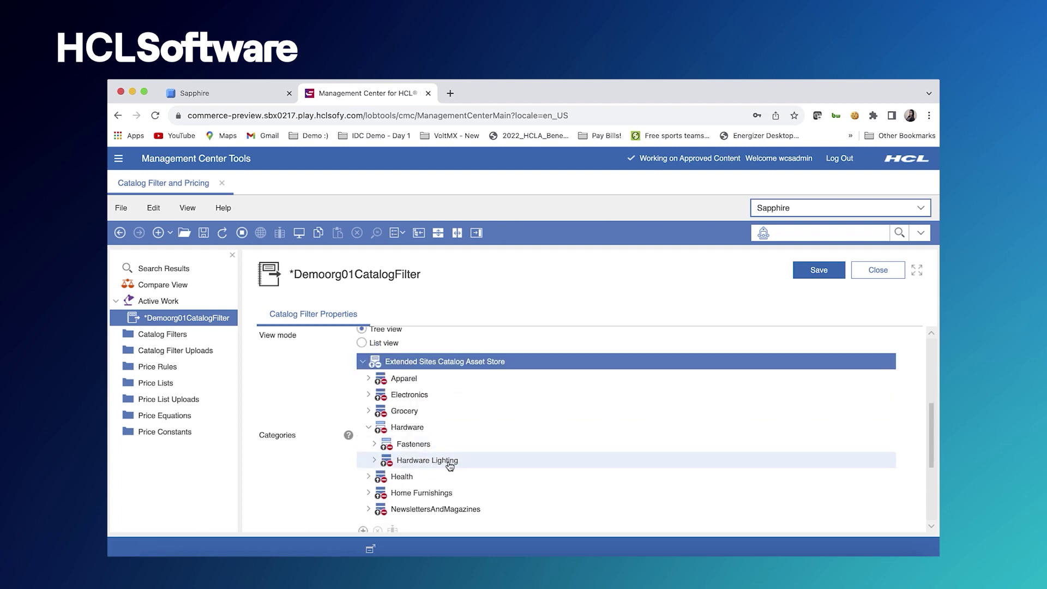
pyautogui.rightClick(419, 448)
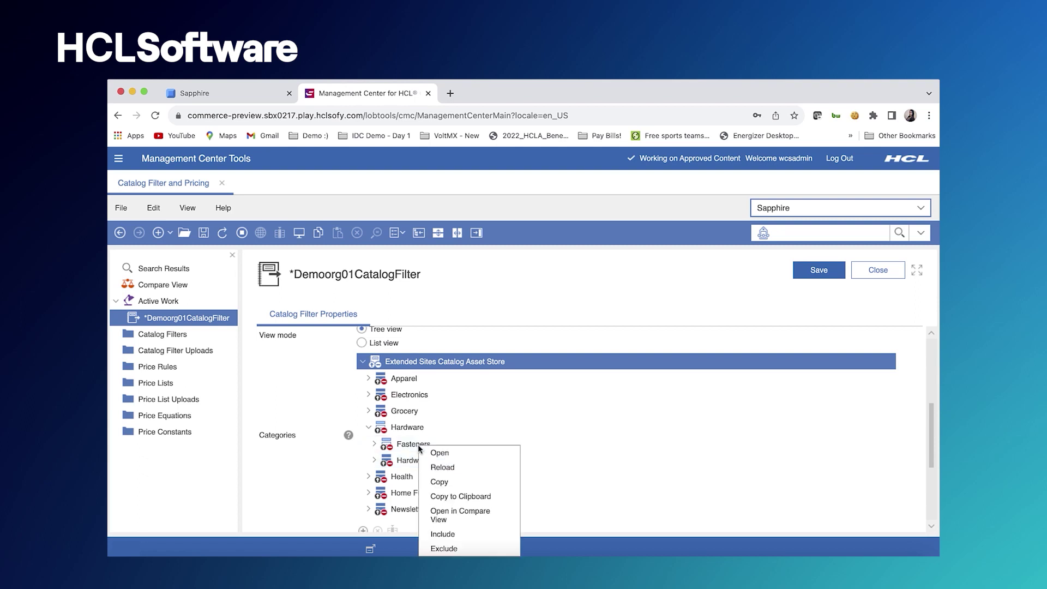
pyautogui.click(461, 533)
pyautogui.click(374, 444)
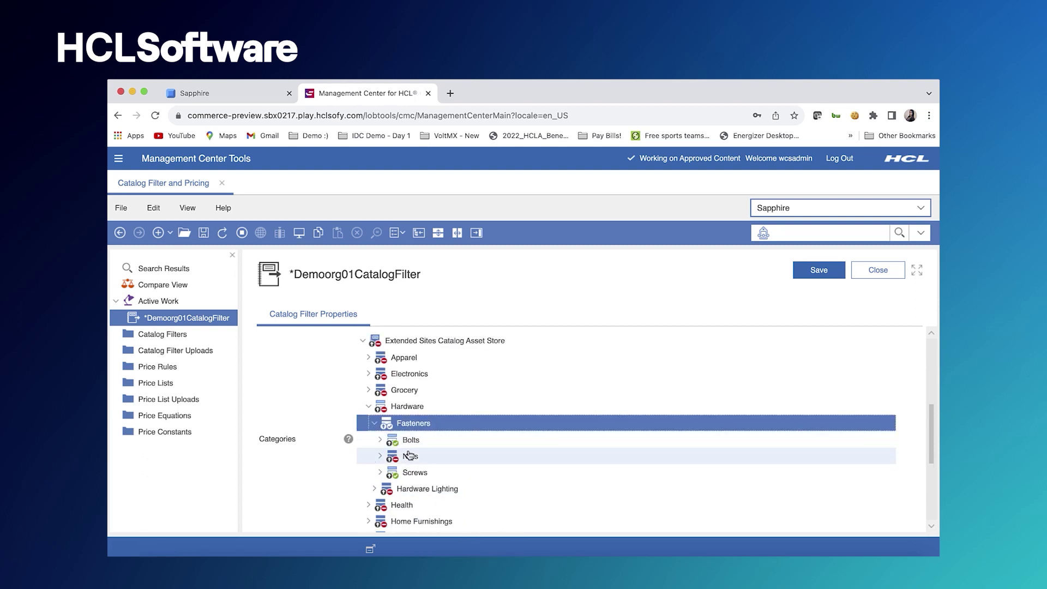
pyautogui.rightClick(423, 456)
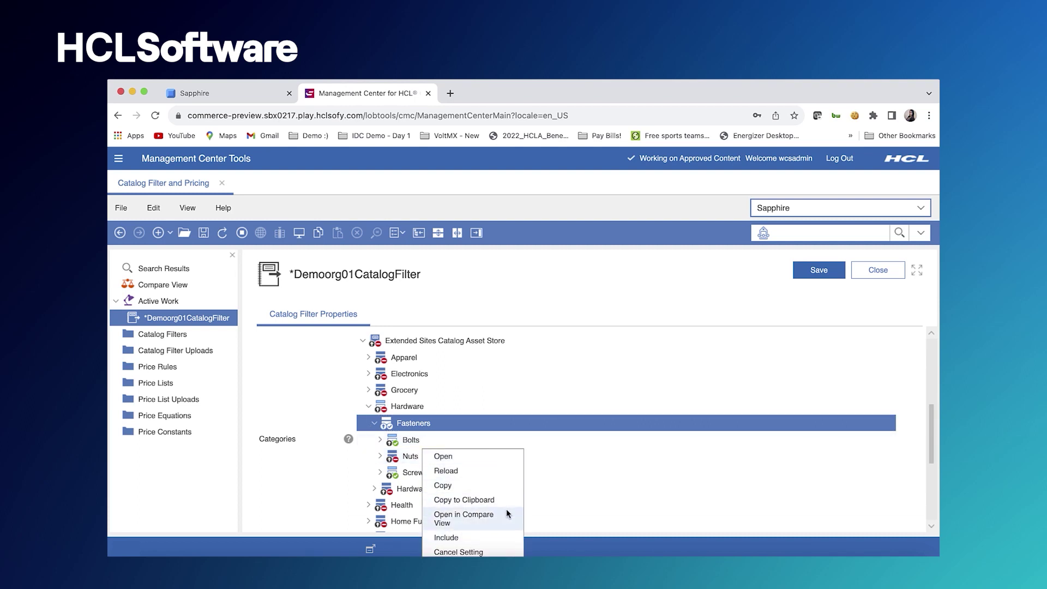
pyautogui.click(646, 288)
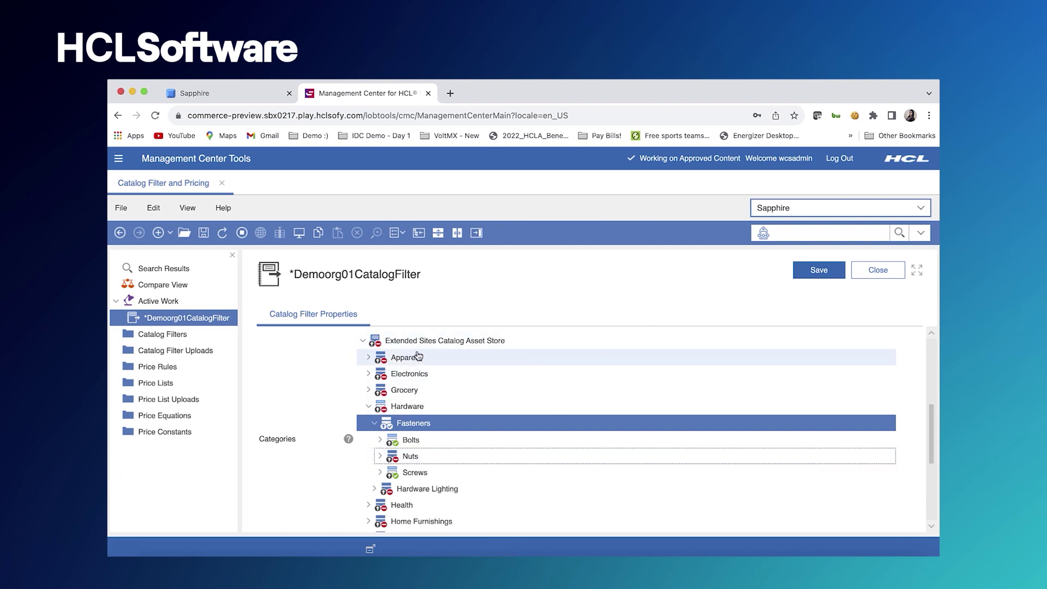
# Open Demoorg01Pricerule and inspect its 15% markdown and *.77 USD rounding steps
pyautogui.click(207, 370)
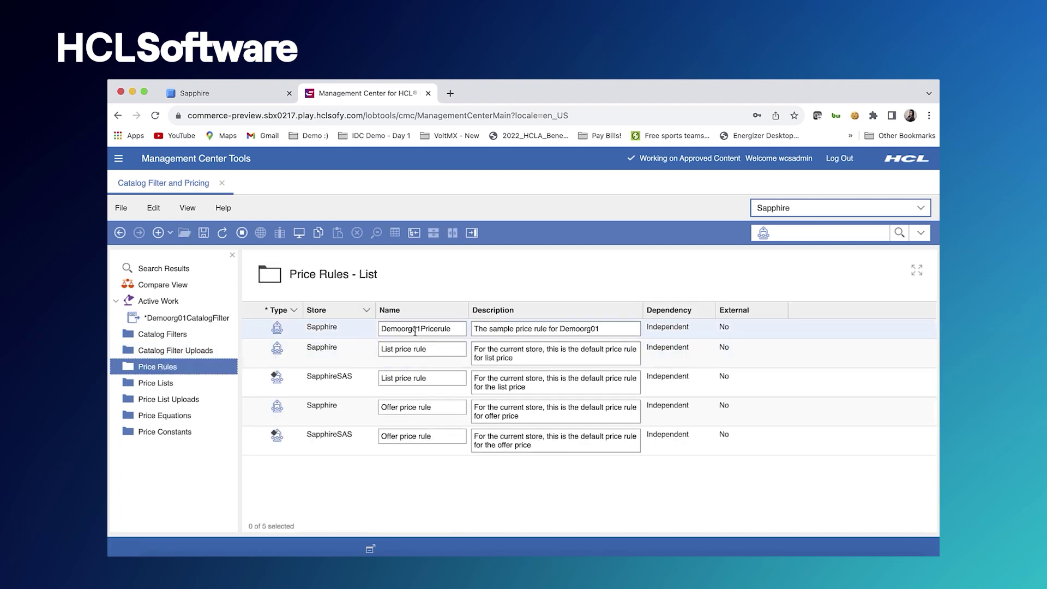
pyautogui.doubleClick(359, 330)
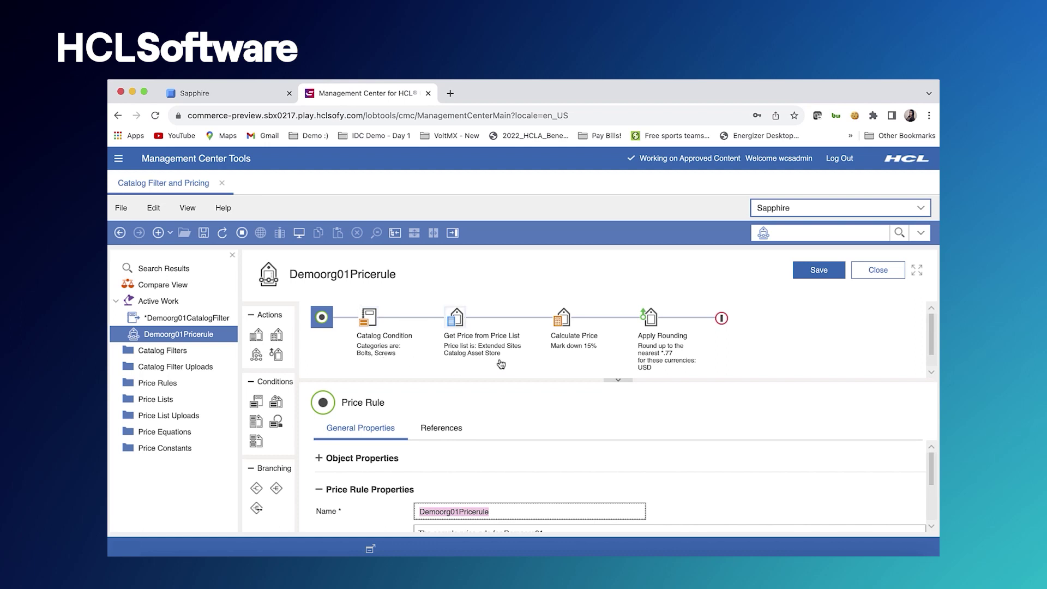
pyautogui.click(558, 326)
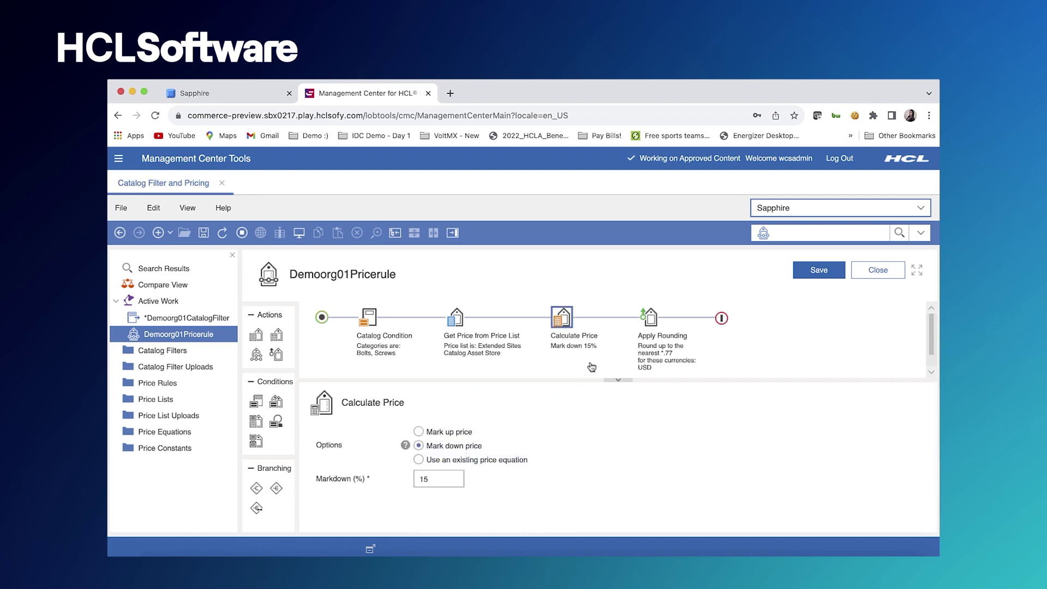
pyautogui.click(639, 325)
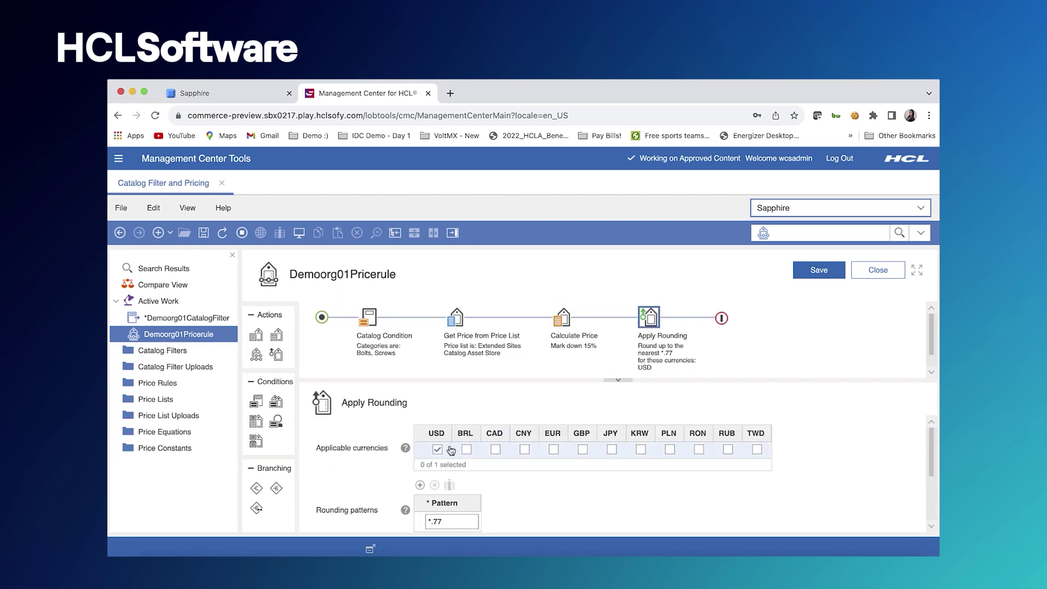